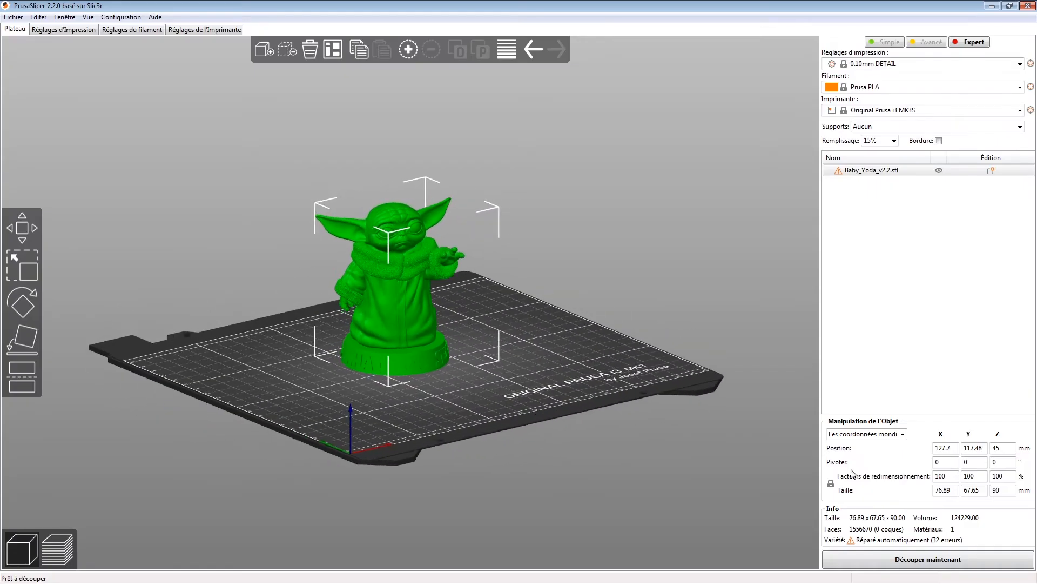
Slice the Baby_Yoda_v2.2.stl model and inspect its inner layers by lowering the layer preview to 28.00 mm and raising it again
click(916, 563)
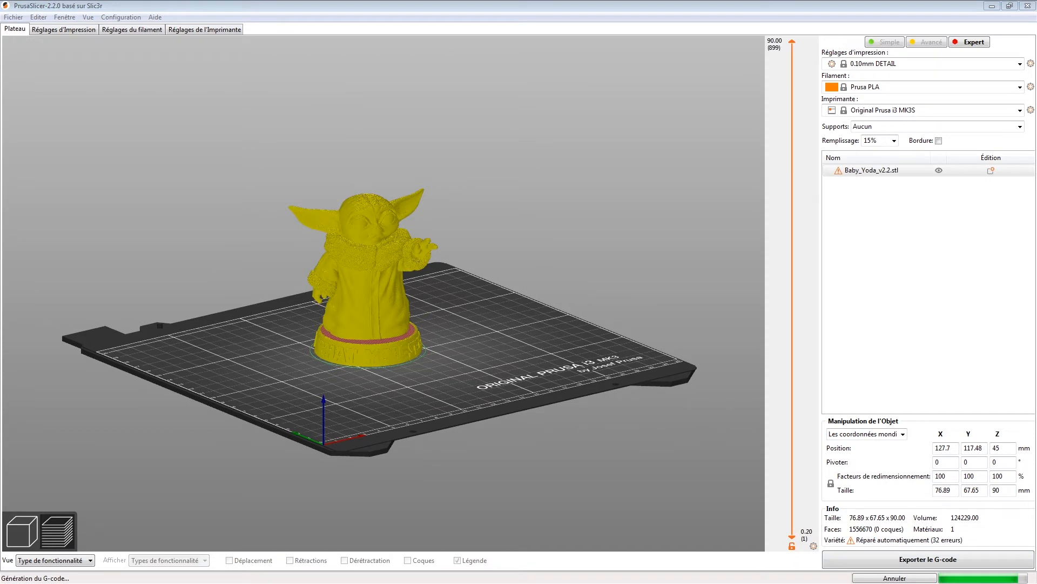
scroll(365, 323, up, 5)
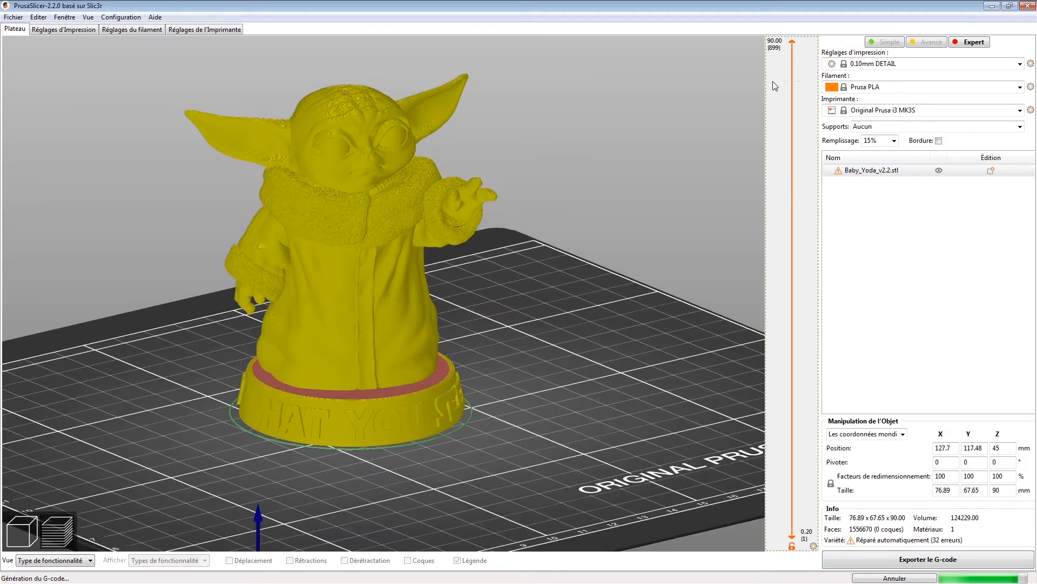
drag(794, 42, 804, 382)
drag(603, 448, 715, 421)
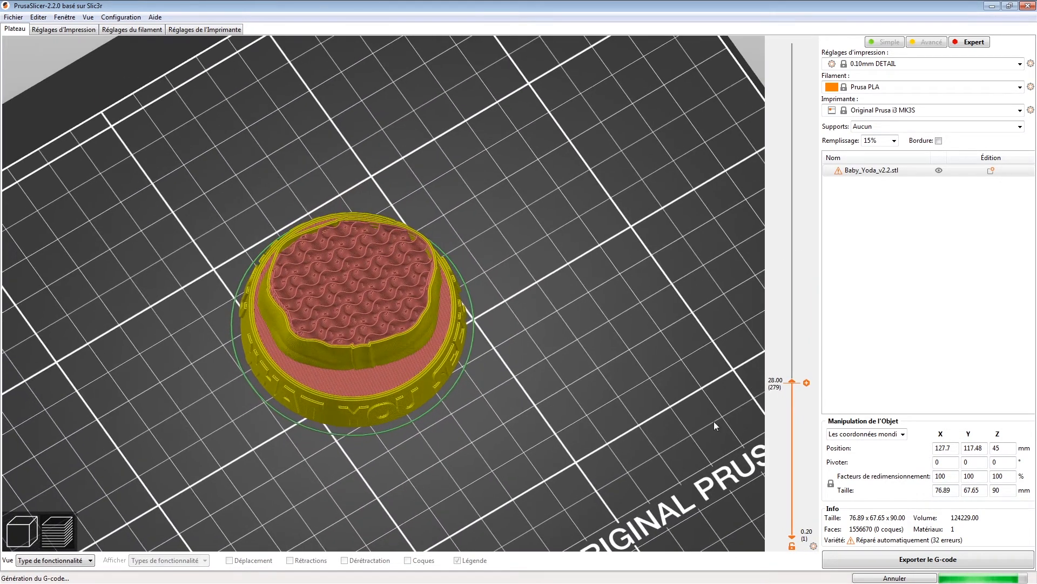
drag(800, 388, 763, 34)
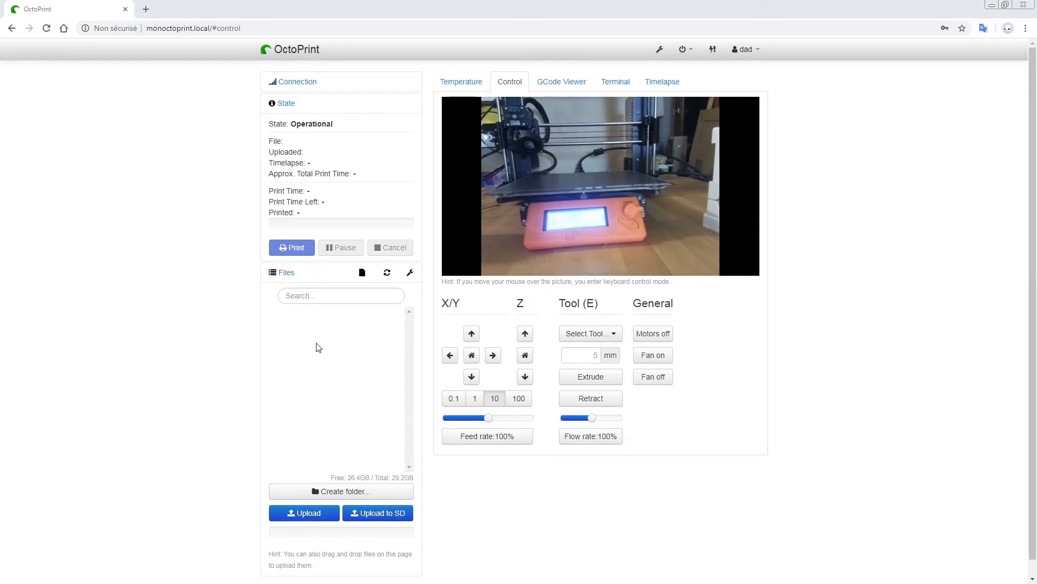
Switch to OctoPrint and refresh the list of files stored on the printer's SD card
mouse_move(560, 237)
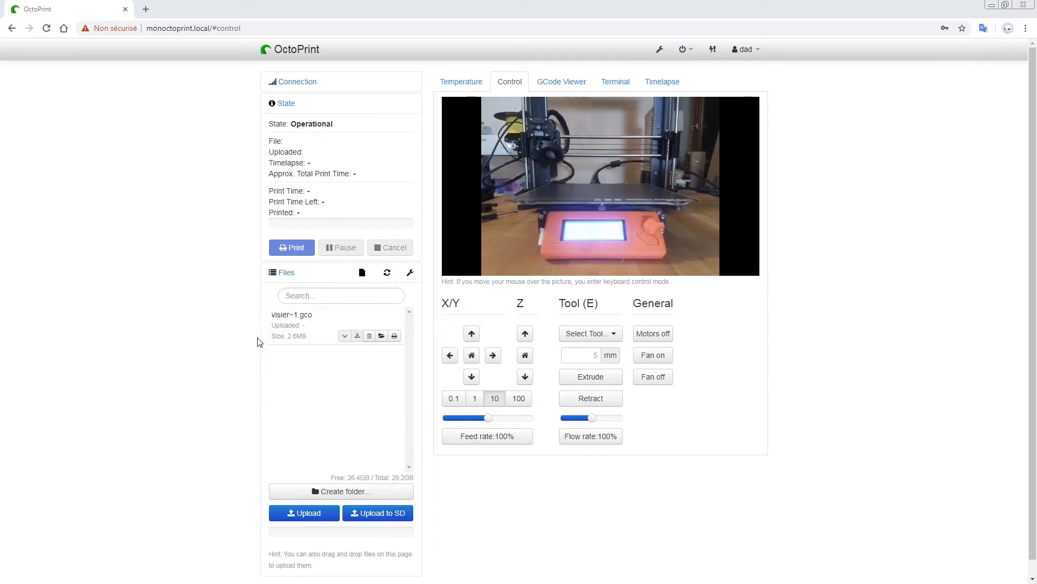
click(362, 273)
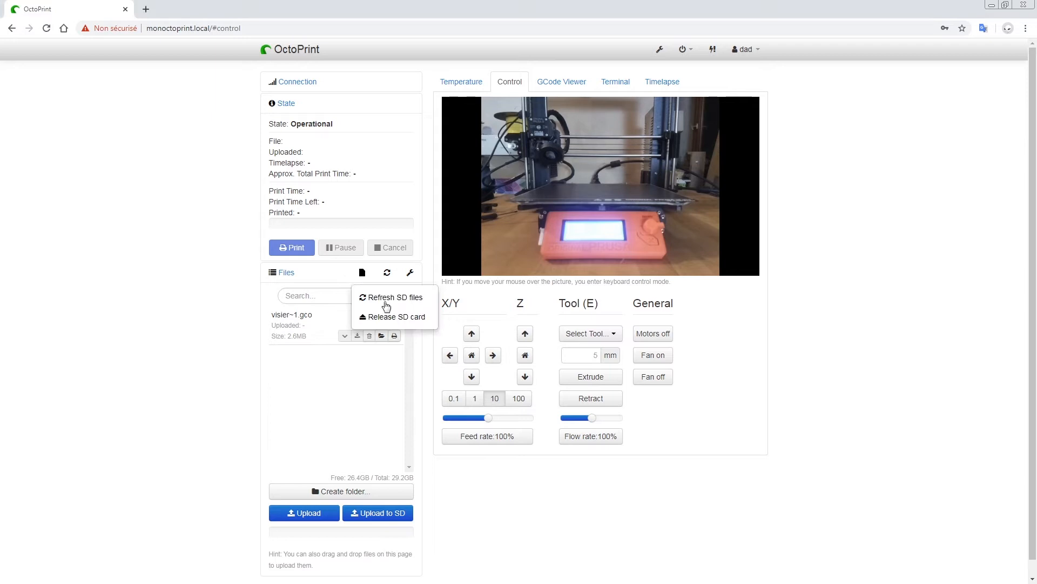
click(406, 304)
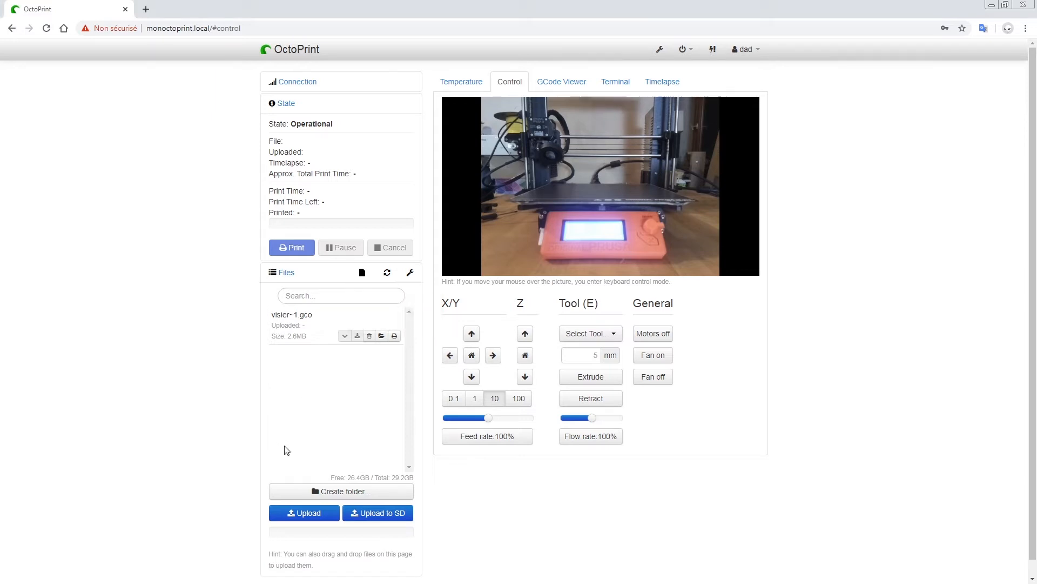
Create a folder named test in the file list
click(375, 496)
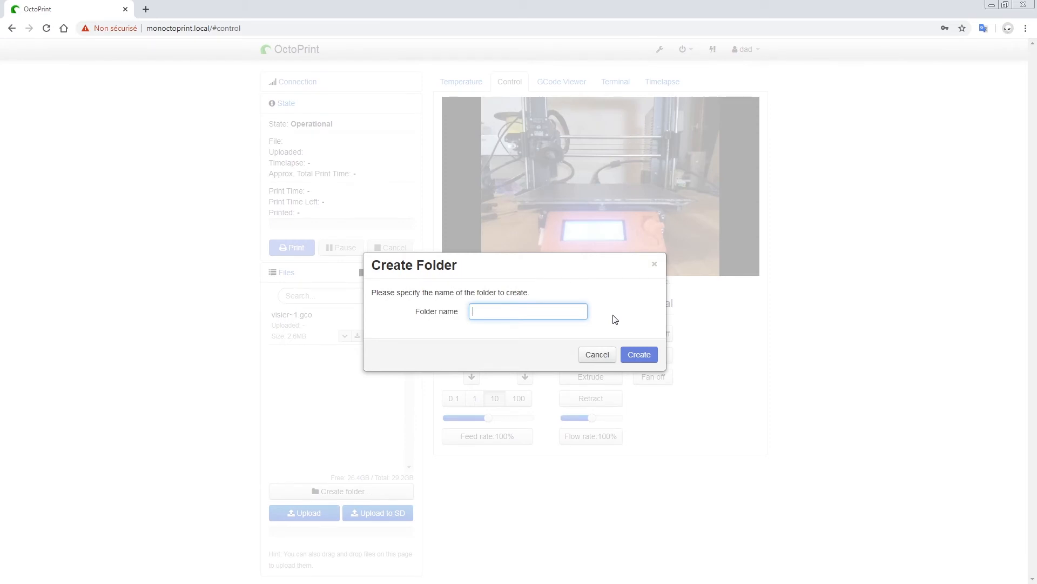
text(test)
key(Return)
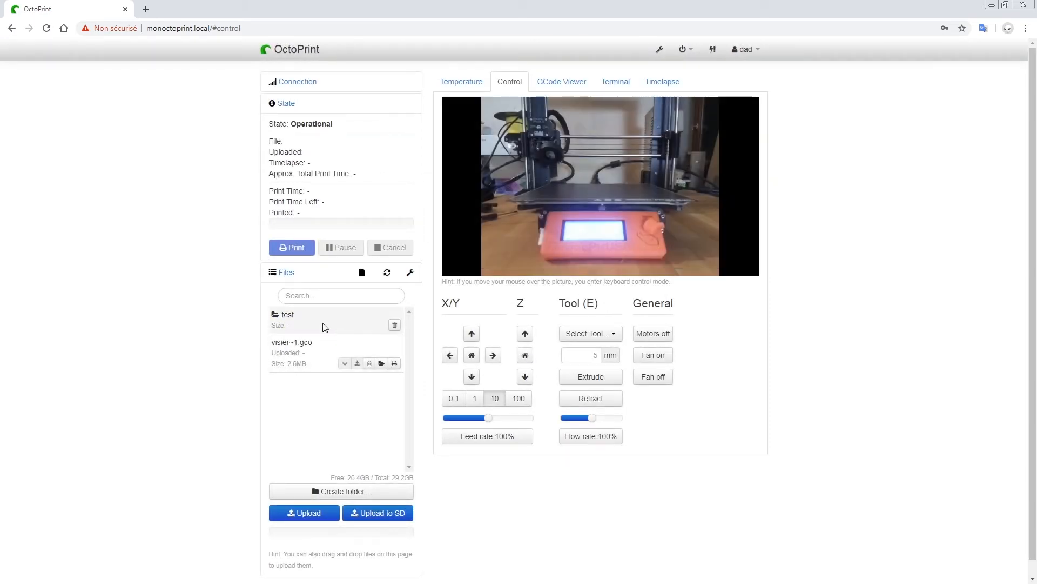
Upload Forme-Cylindre_0.3mm_PLA_MK3S_13m.gcode to the root of OctoPrint's local storage
click(312, 518)
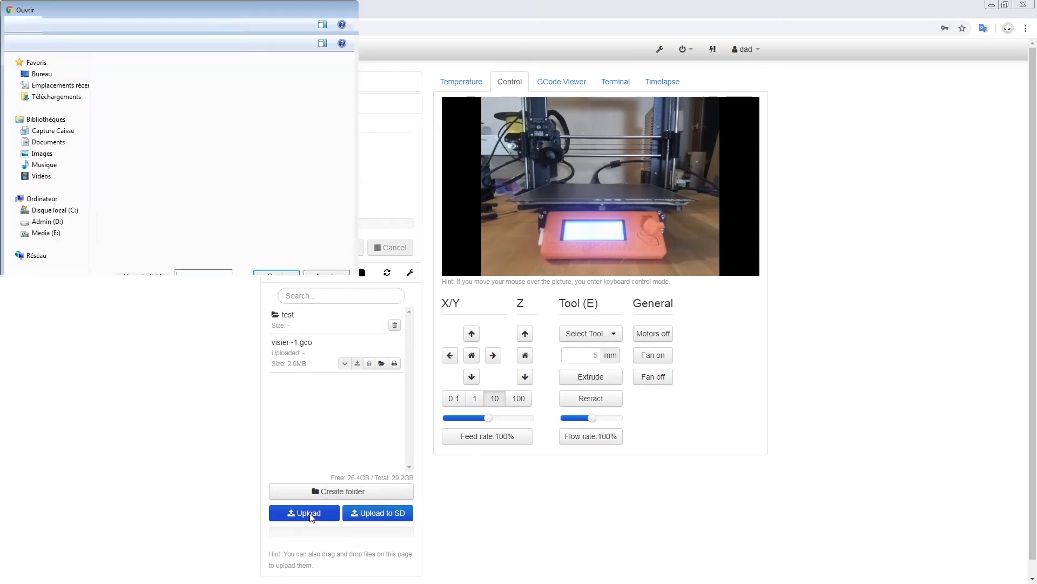
double_click(144, 258)
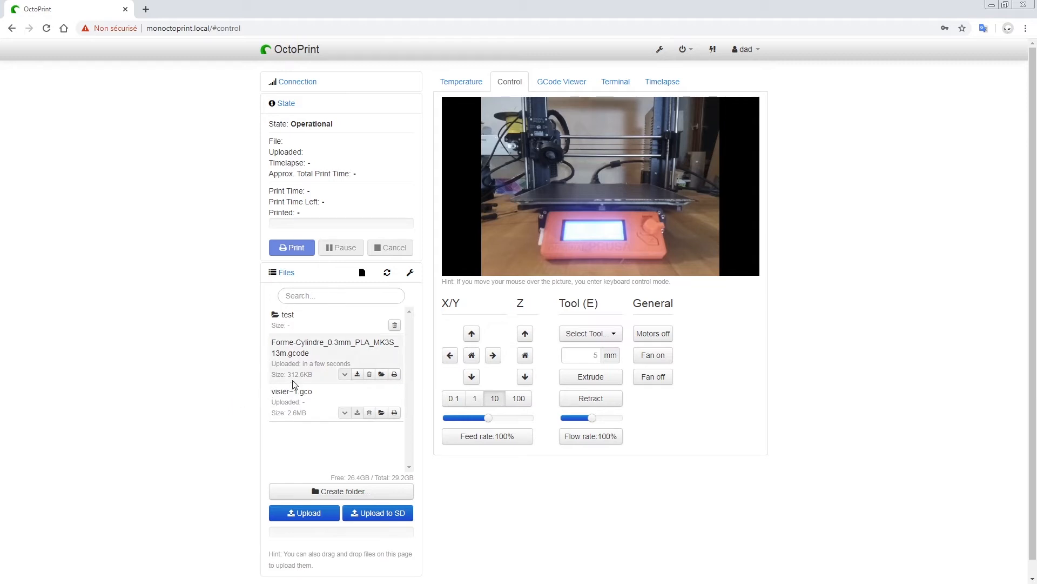
Upload Baby_Yoda_v2.2_0.15mm_PLA_MK3S_6h10m.gcode into the test folder and return to the root file list
click(288, 323)
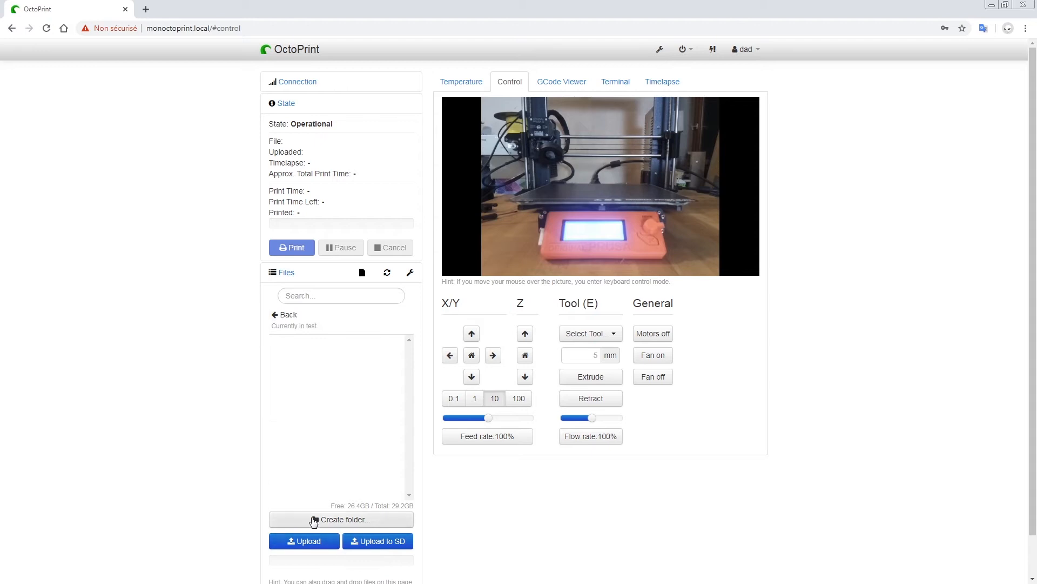
click(306, 541)
double_click(172, 233)
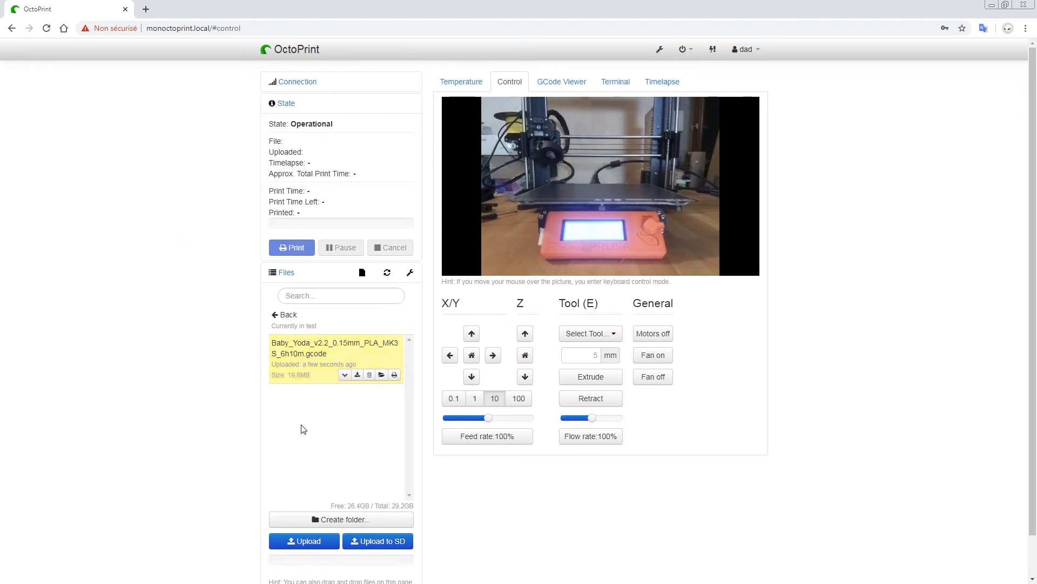
click(276, 319)
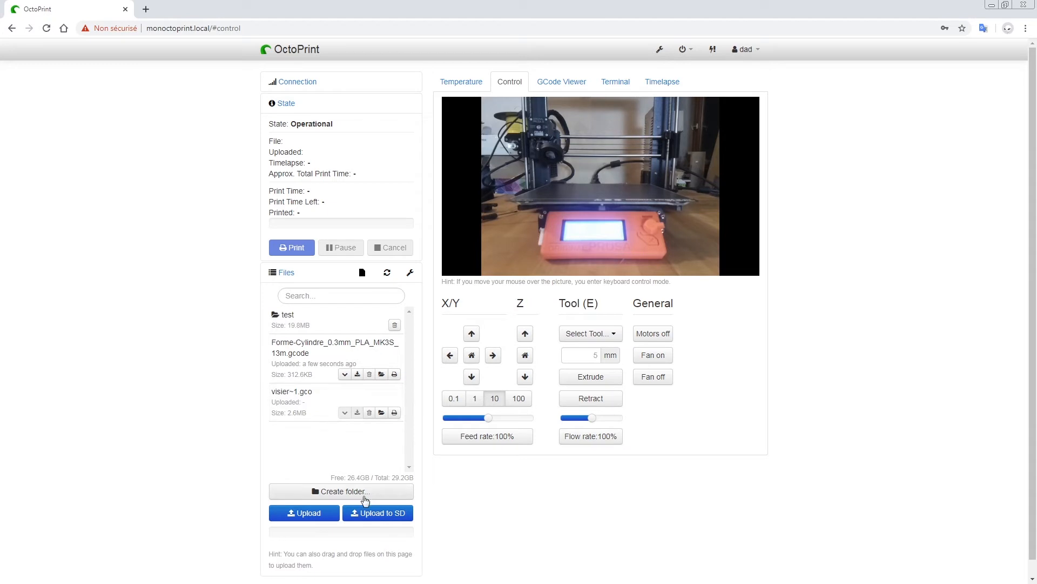
click(381, 523)
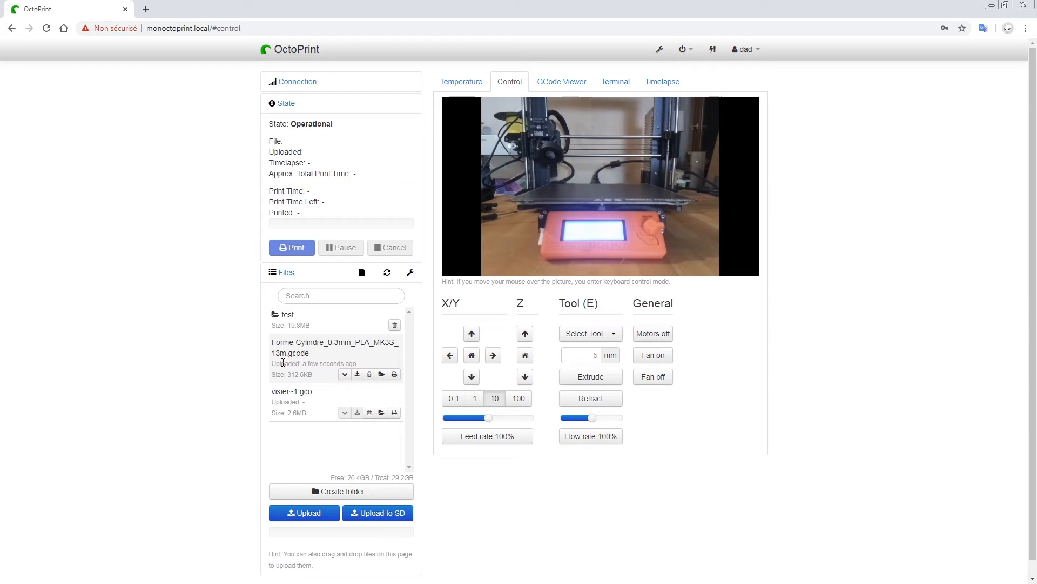
Filter the file list to locally stored files only, switch to SD-stored files only, and remove the filter
click(410, 277)
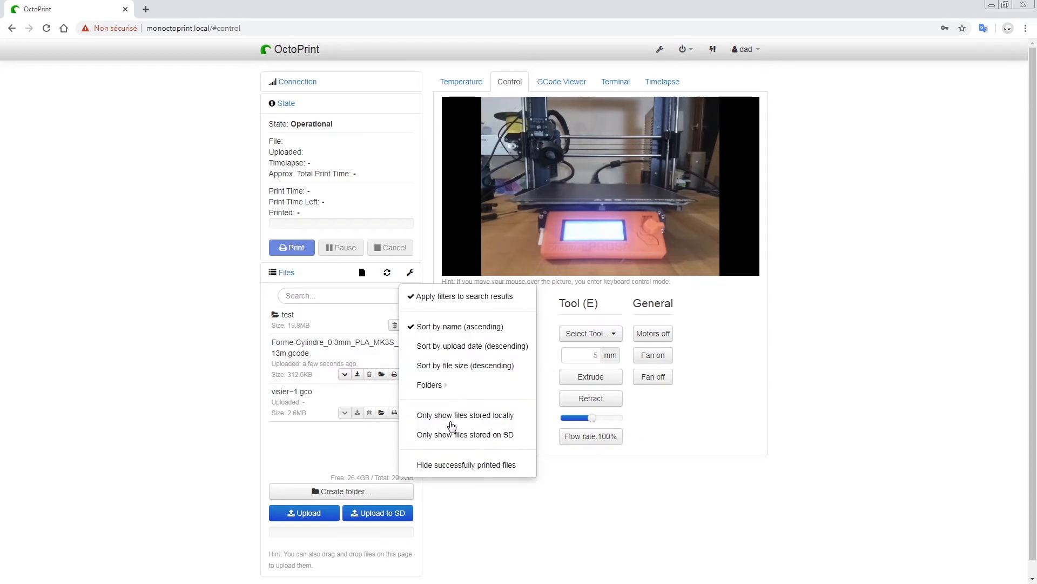
click(498, 417)
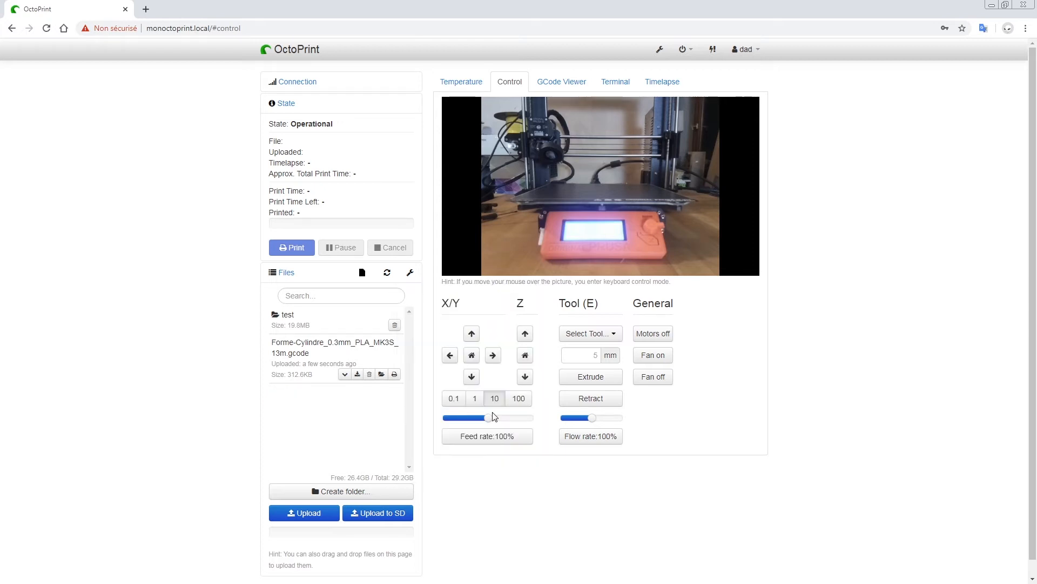
click(410, 273)
click(435, 435)
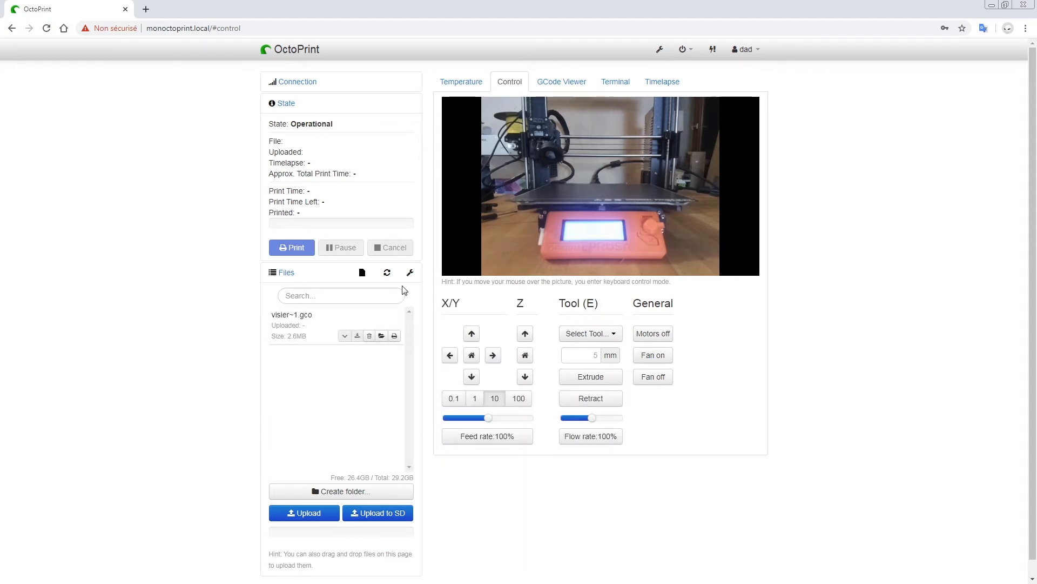
click(410, 273)
click(423, 436)
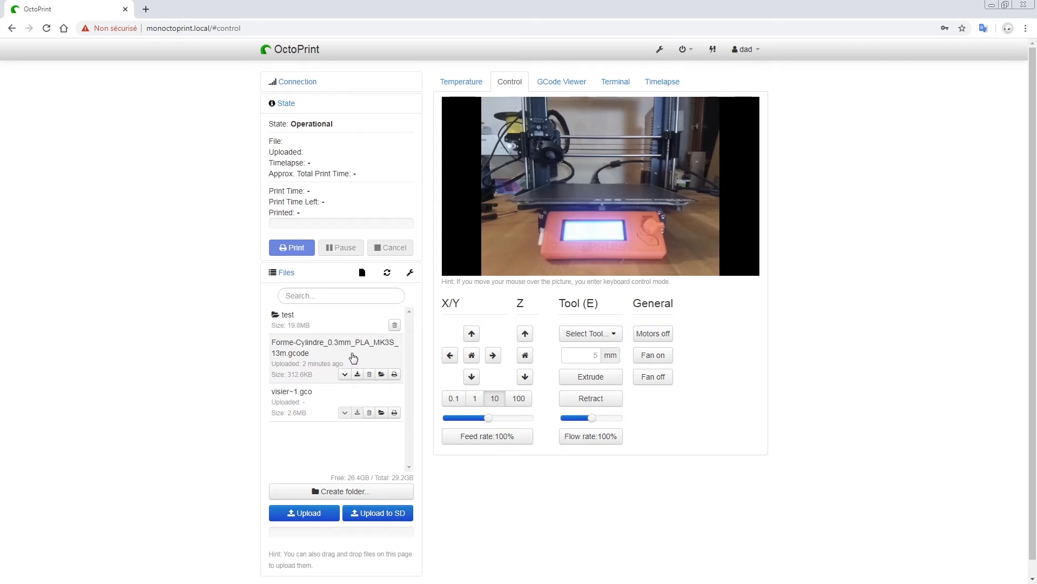
Examine the extra details of the Forme-Cylindre G-code file, and look inside the test folder before returning to the root list
click(344, 374)
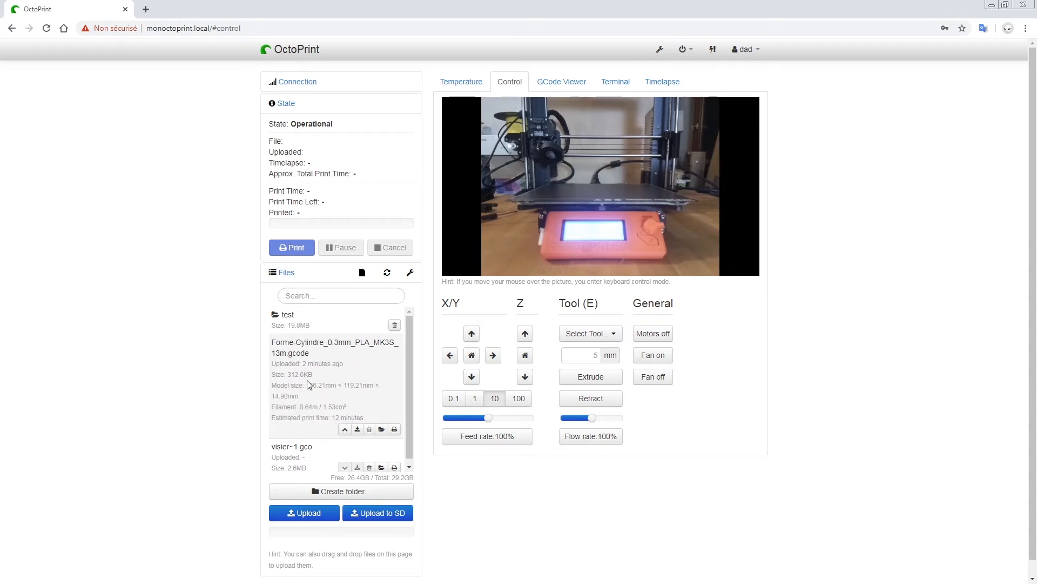
drag(370, 419, 270, 361)
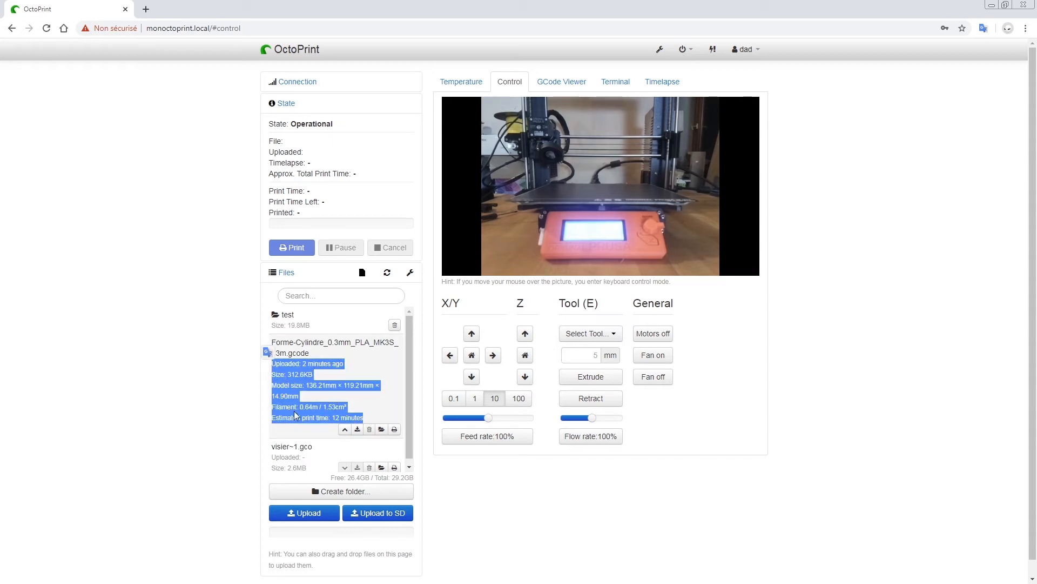
click(311, 425)
click(386, 405)
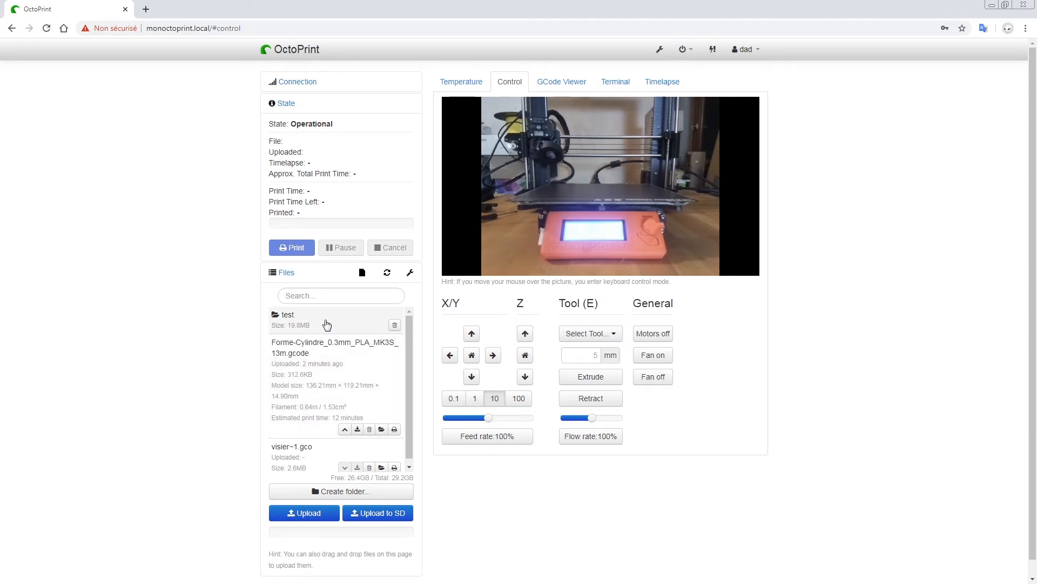
click(327, 325)
click(278, 316)
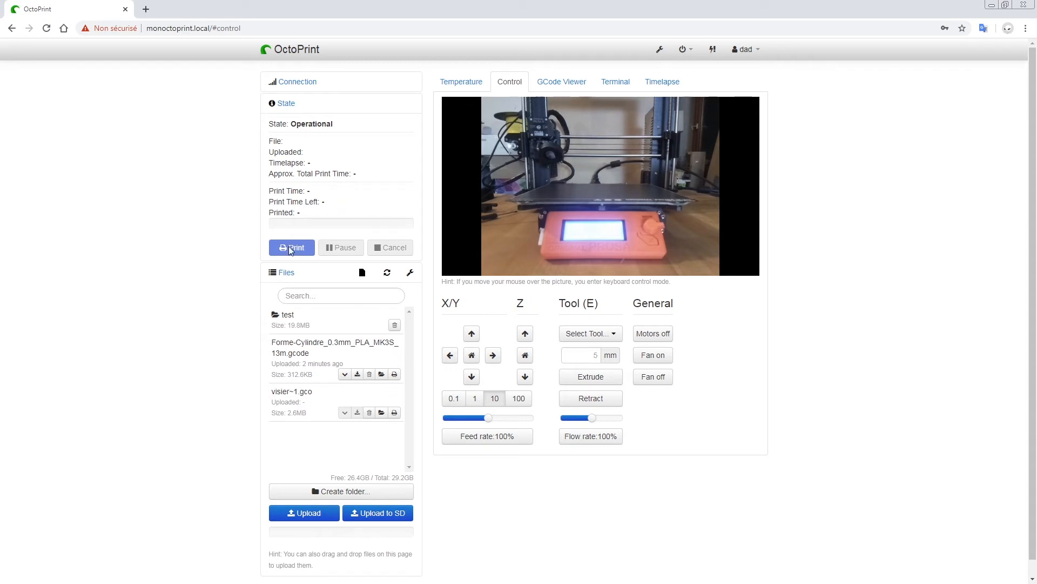
Load visier~1.gco from the SD card without printing and check its file information in the job state
click(382, 413)
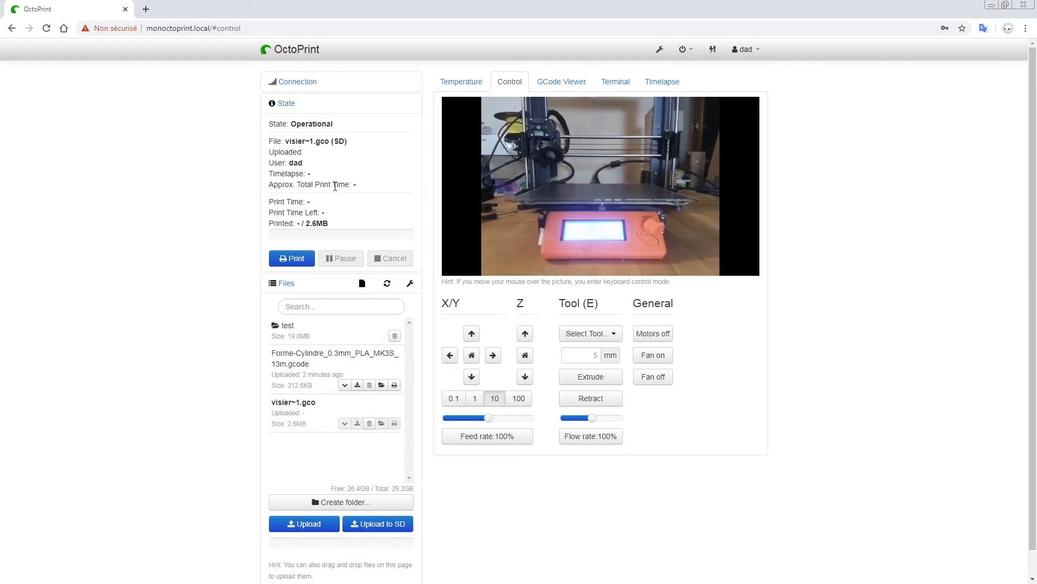
drag(348, 141, 328, 141)
click(373, 166)
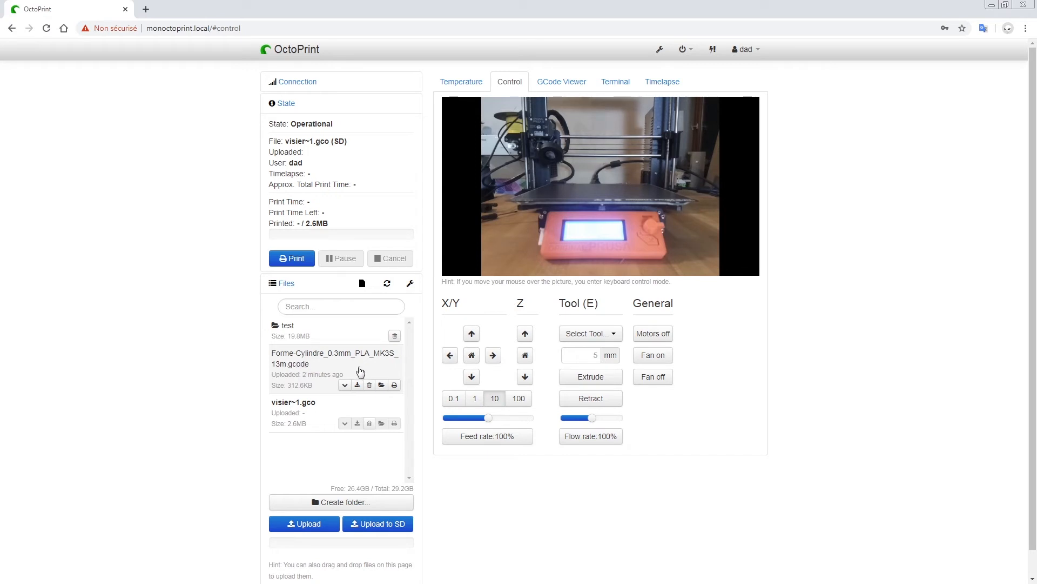
Load Forme-Cylindre_0.3mm_PLA_MK3S_13m.gcode, review its job information, and start printing it
click(381, 384)
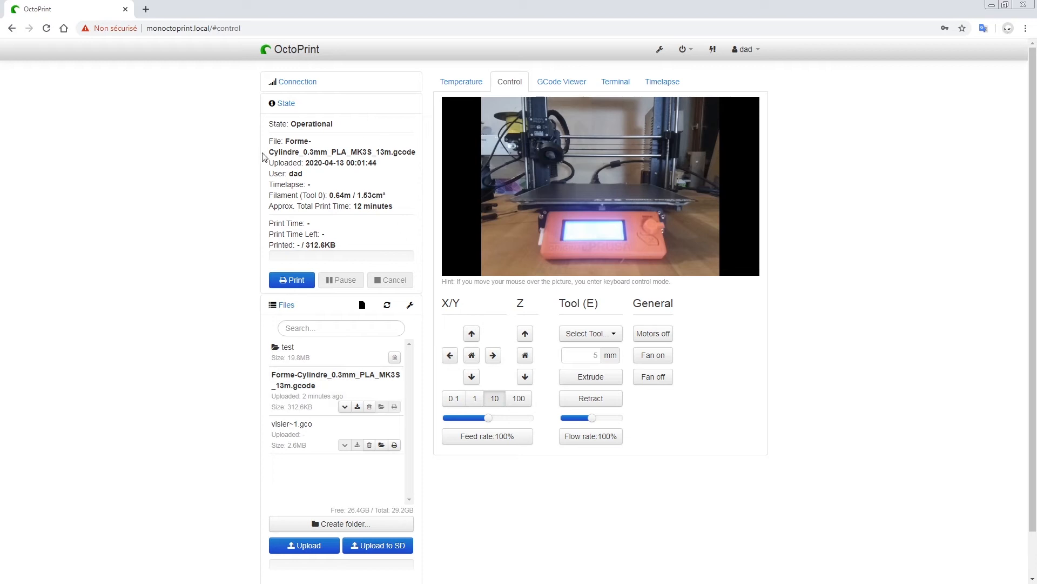
drag(278, 151, 393, 175)
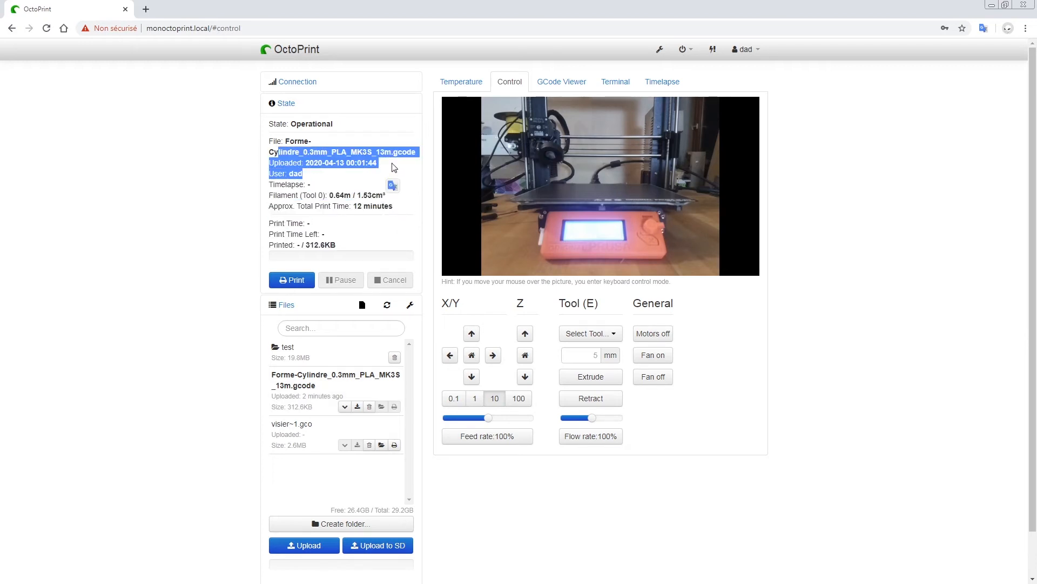
click(378, 126)
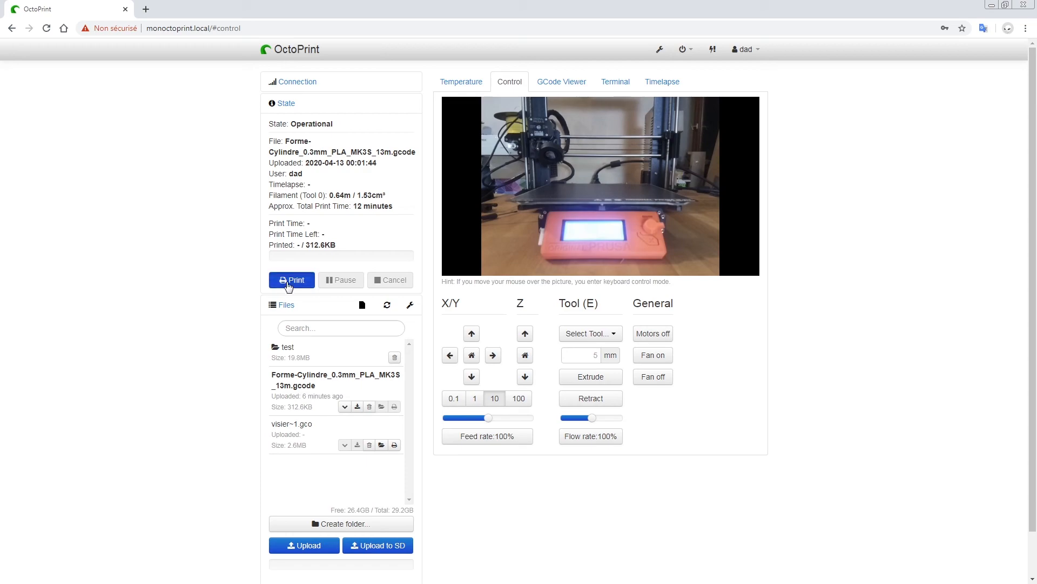
click(290, 281)
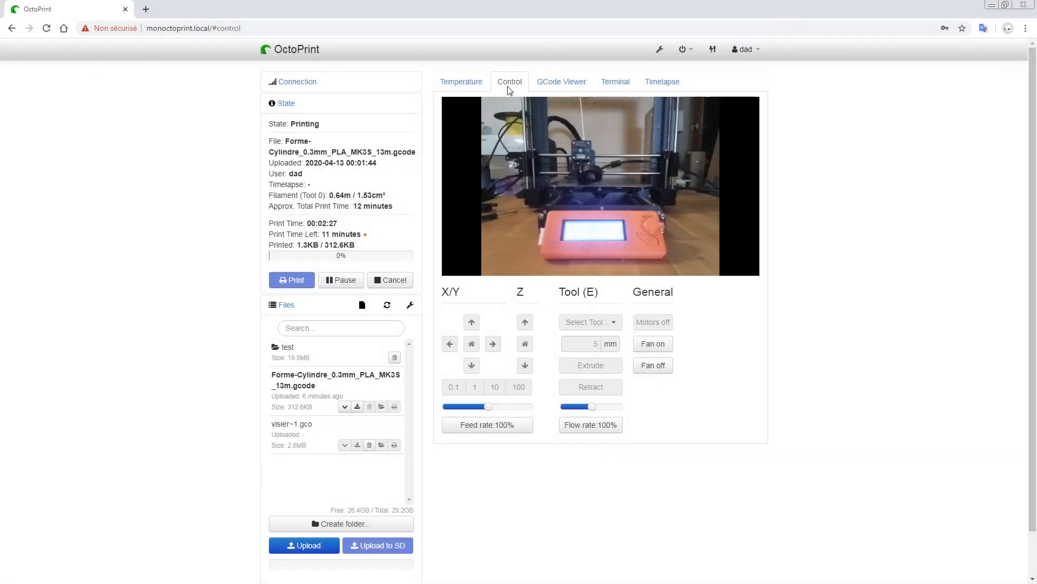
Monitor the running print through the G-code layer view, the terminal's command log and the temperature graph
click(576, 84)
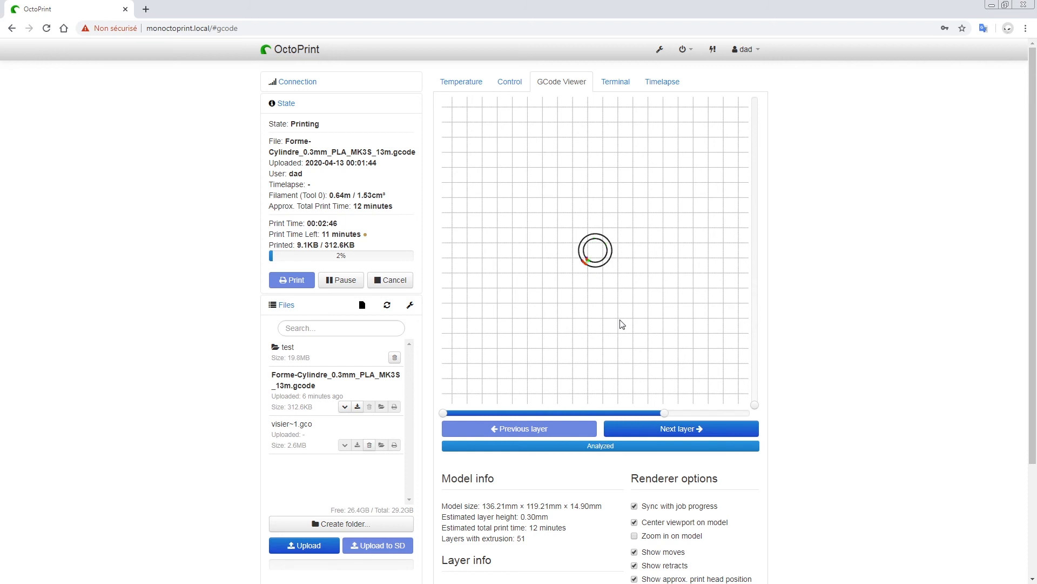
click(616, 82)
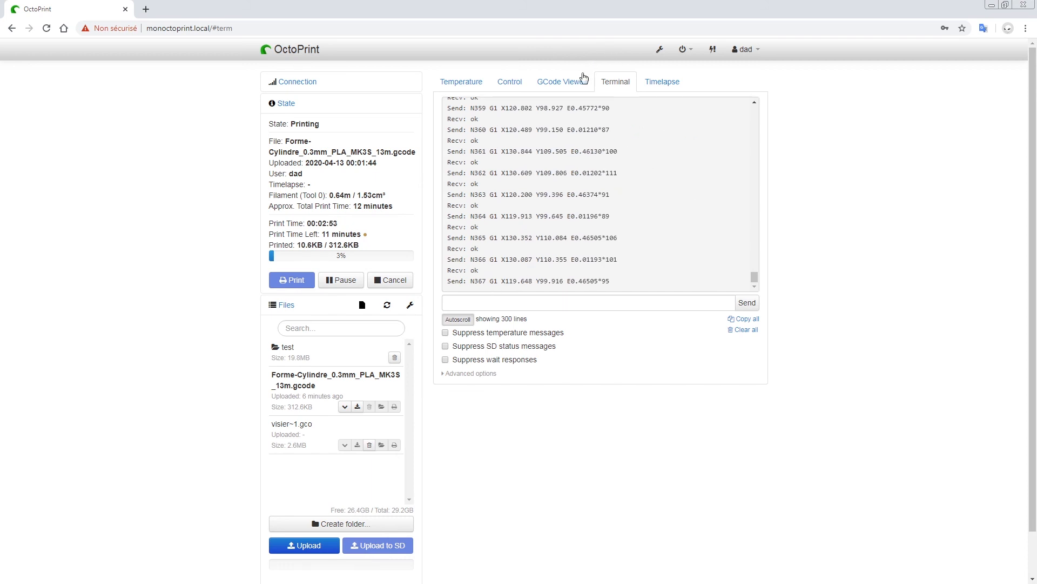
click(578, 82)
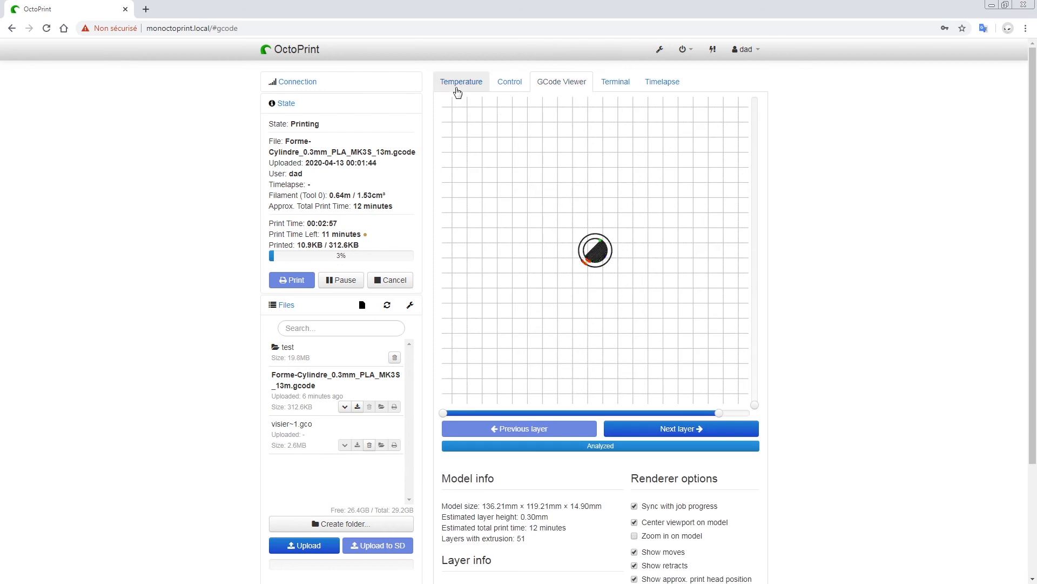
click(458, 85)
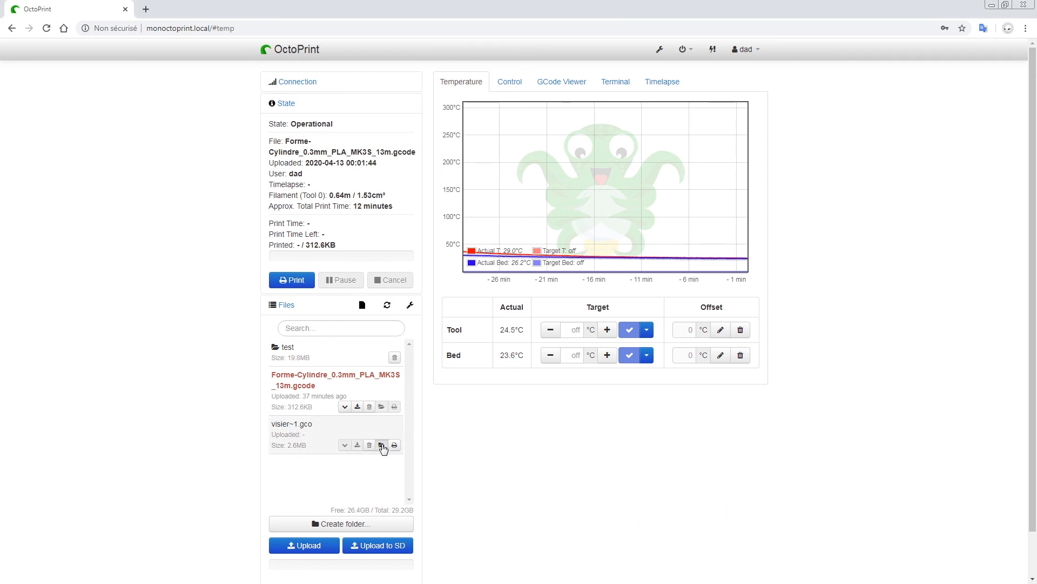
Load visier~1.gco from the SD card and start printing it
click(382, 445)
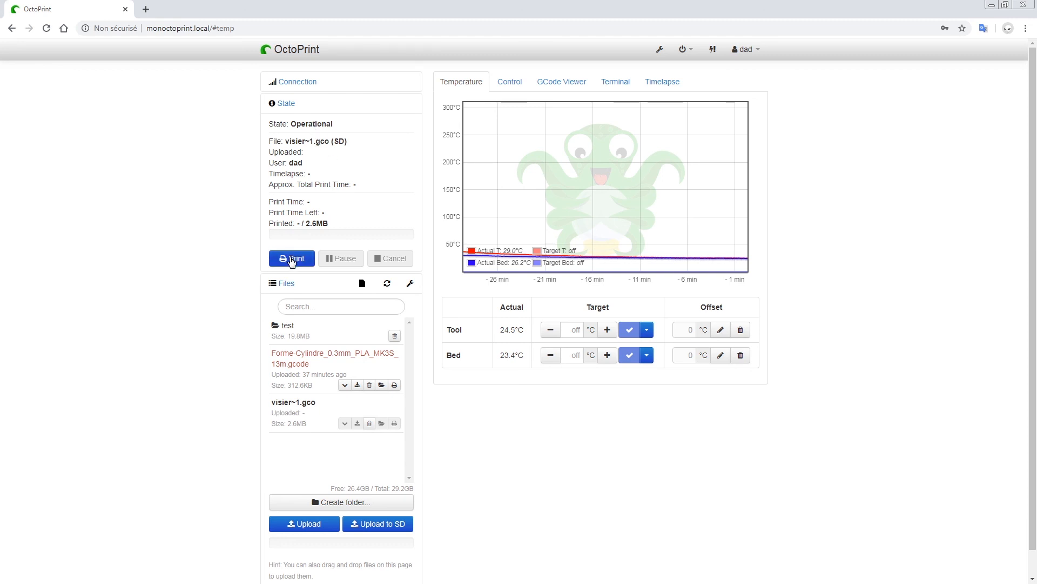
click(292, 260)
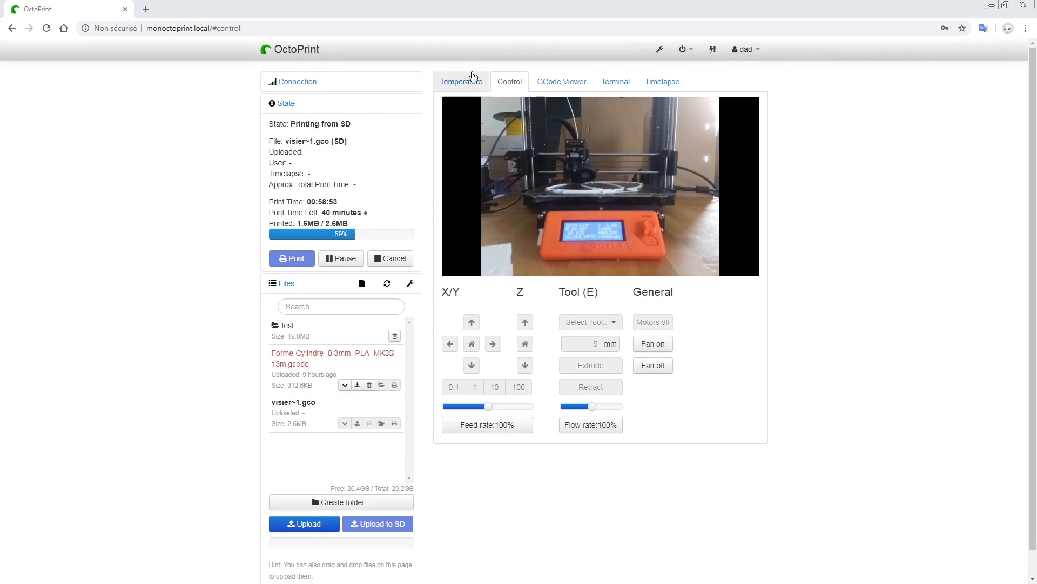
Check the temperature graph and the G-code layer view for the running SD card print
click(452, 82)
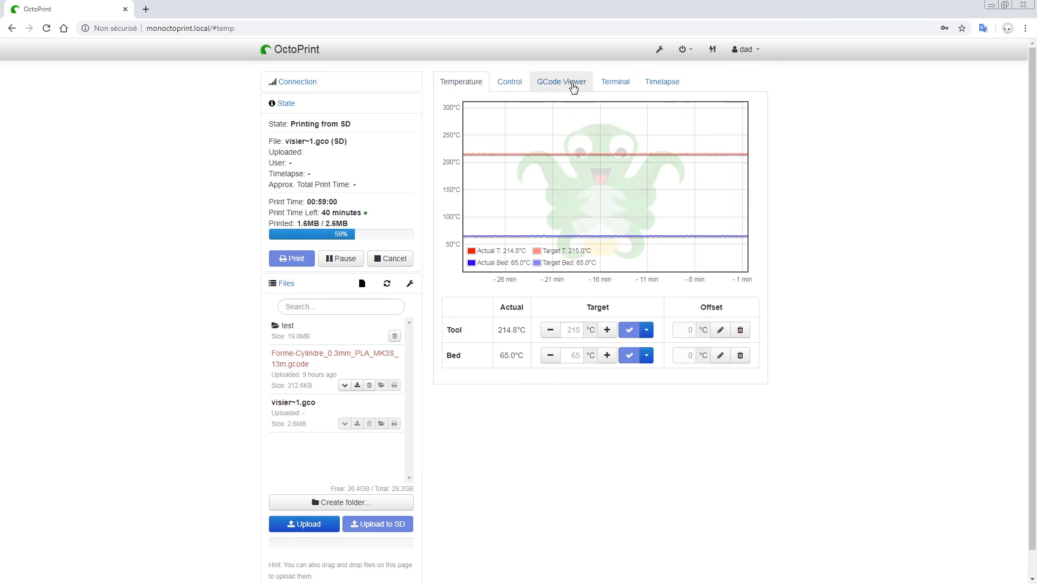
click(572, 85)
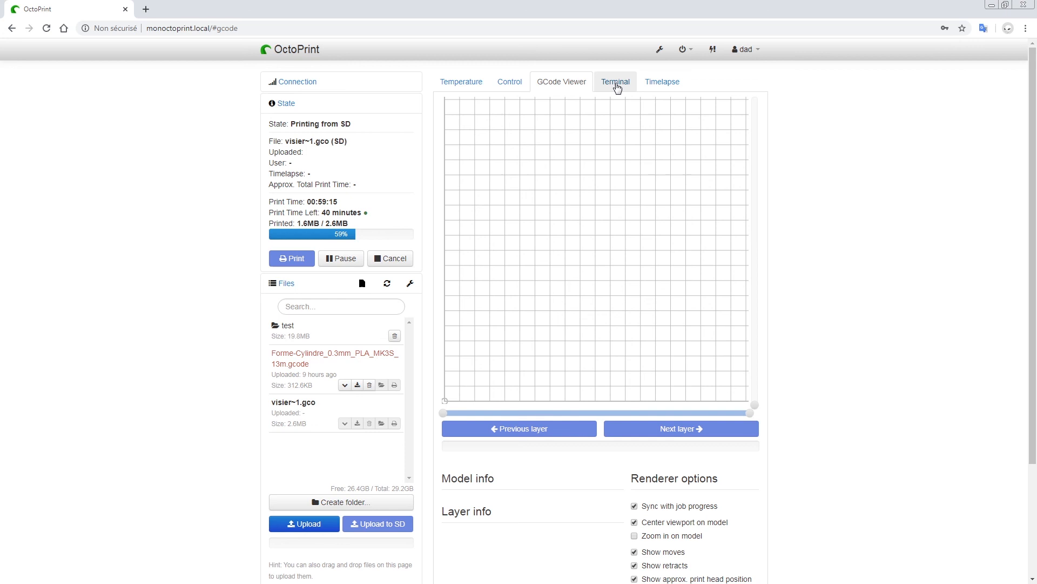
Suppress temperature and SD status messages in the terminal log and return to the webcam view with the printer controls
click(617, 88)
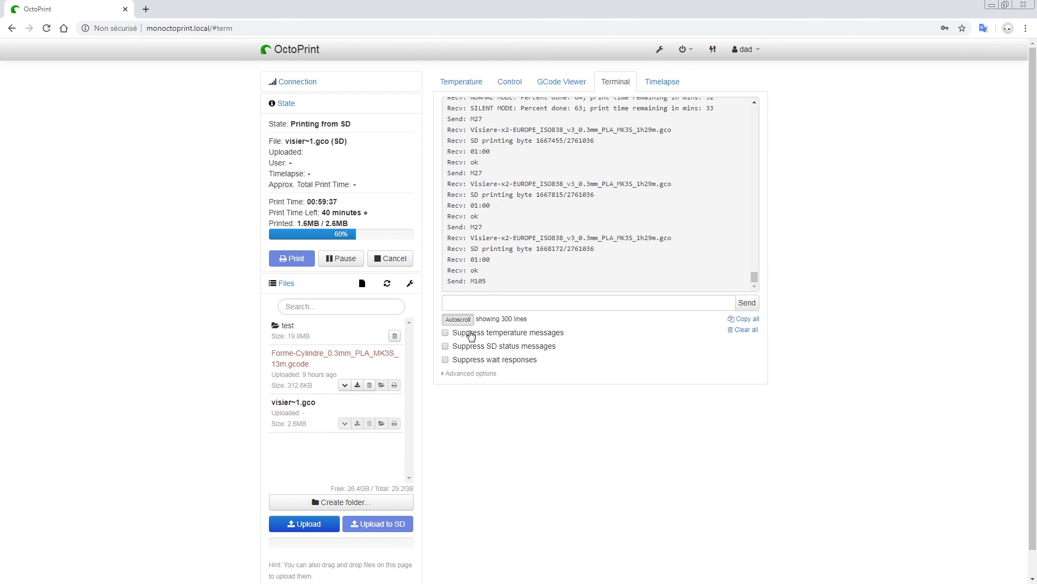
click(446, 334)
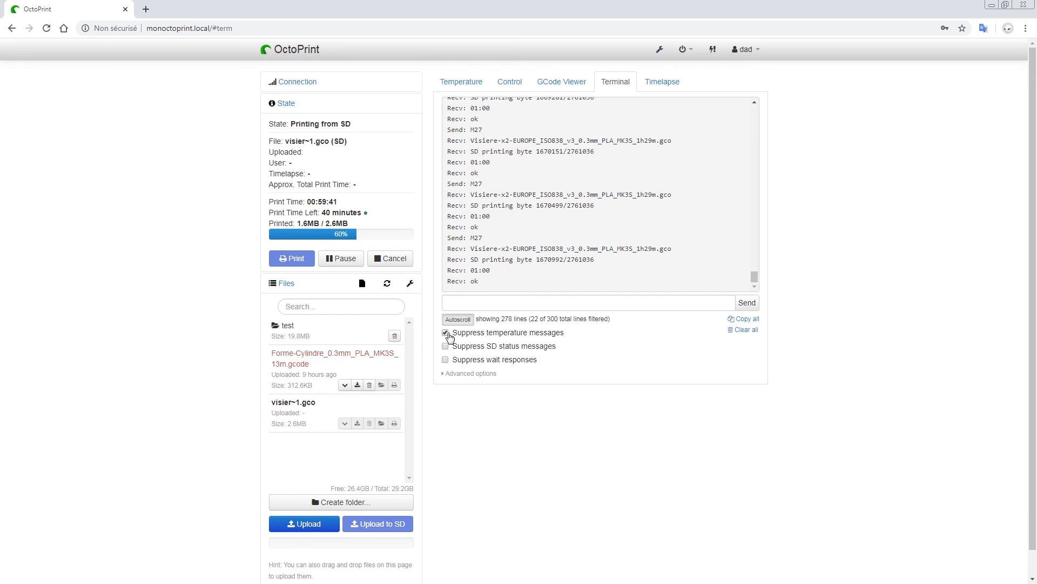
click(446, 346)
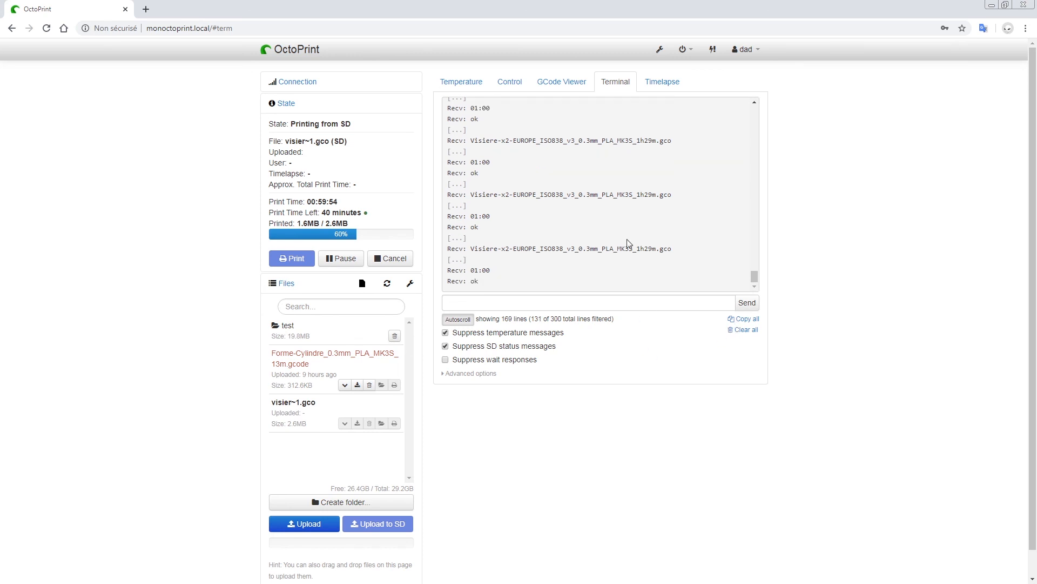
click(558, 85)
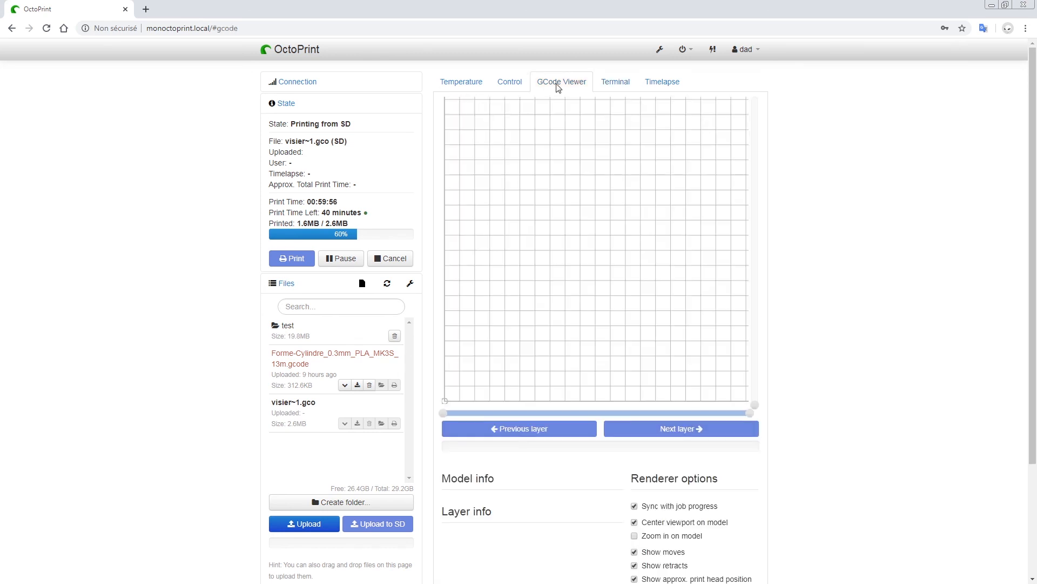
click(507, 83)
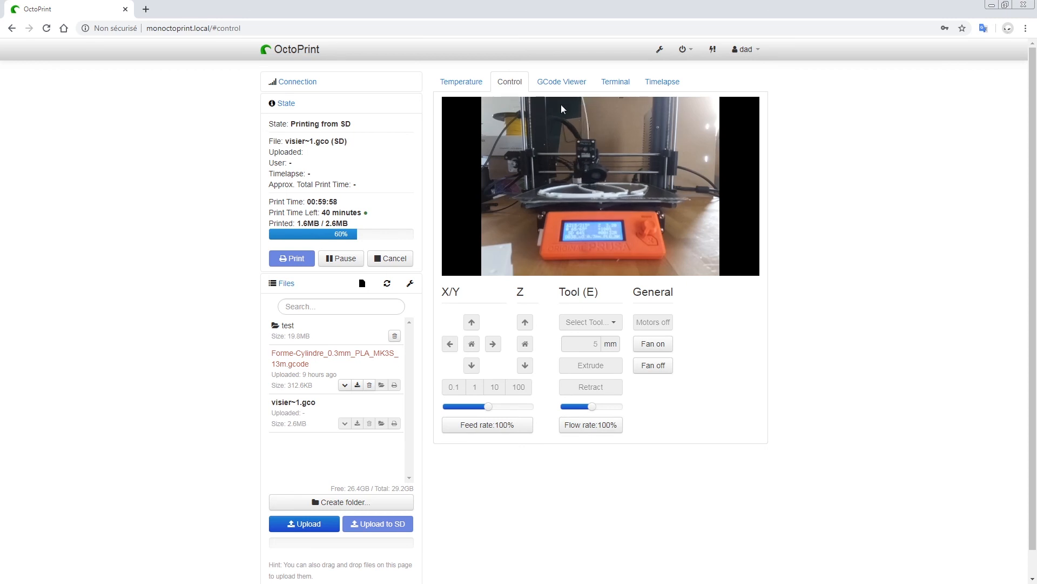